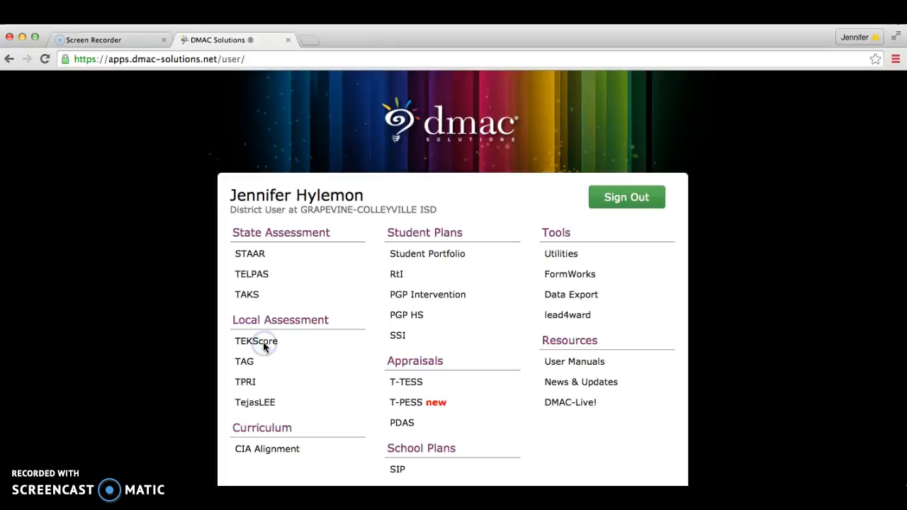
# Open TEKScore from the DMAC application list, go to the test keys and start a new test key
pyautogui.click(253, 345)
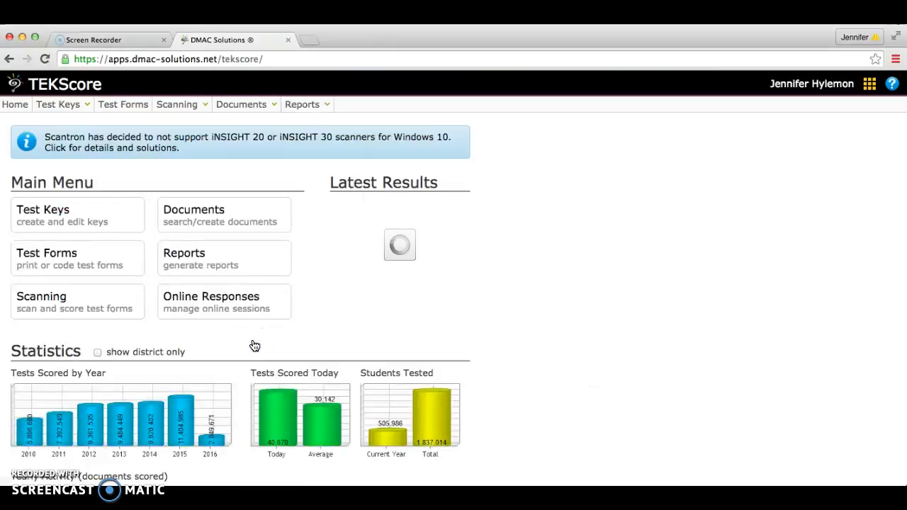
pyautogui.click(167, 180)
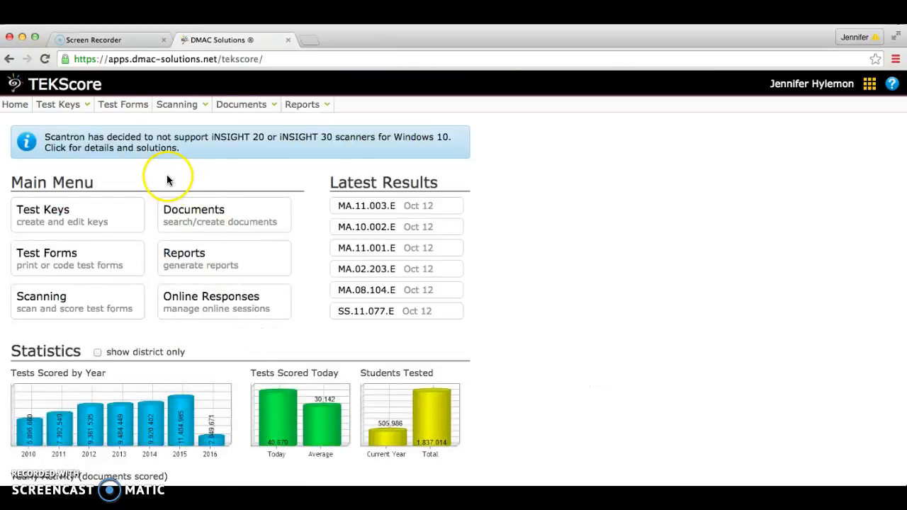
pyautogui.moveTo(84, 108)
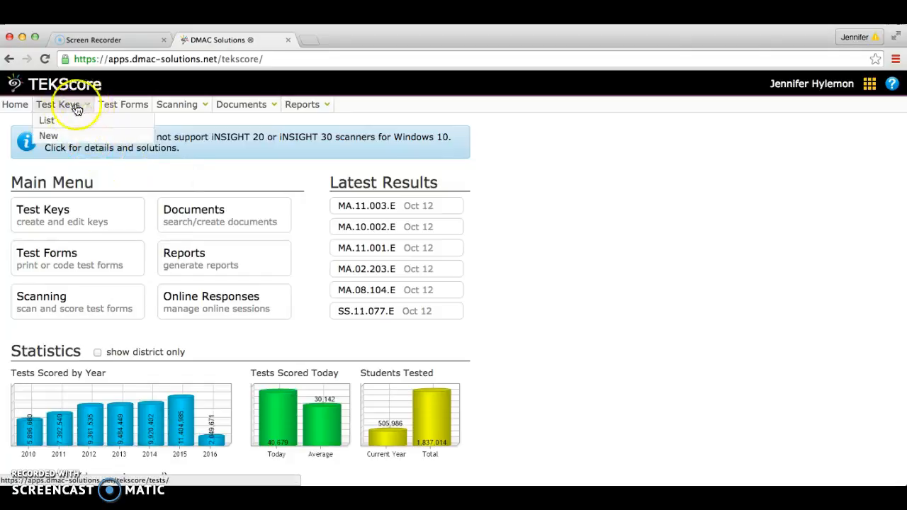
pyautogui.click(56, 135)
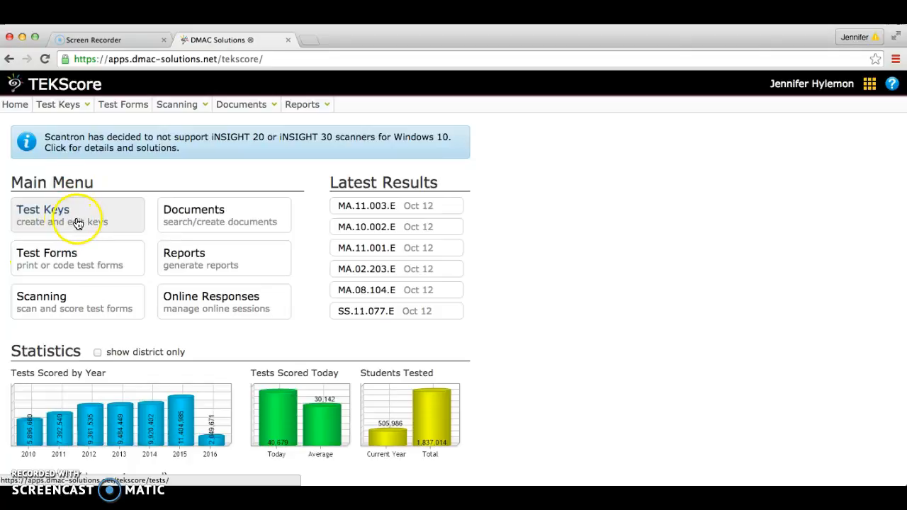
pyautogui.click(112, 217)
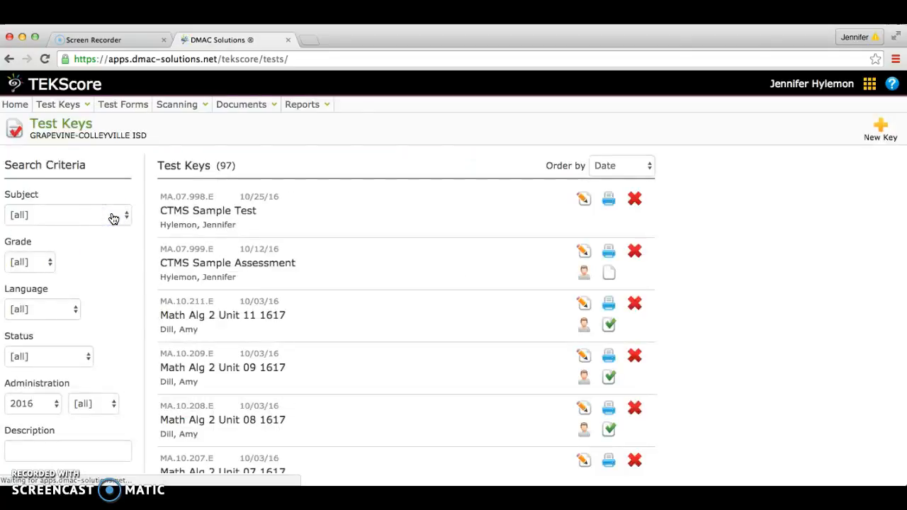
pyautogui.click(83, 111)
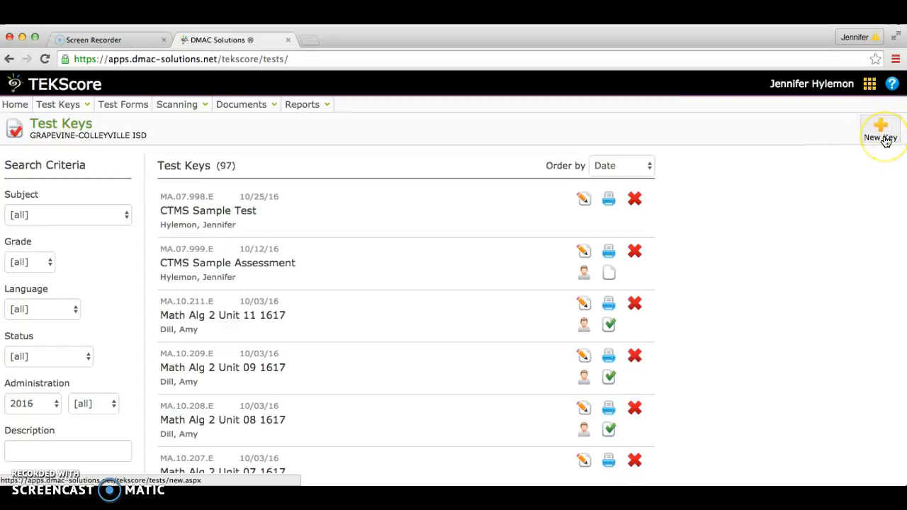
pyautogui.click(884, 139)
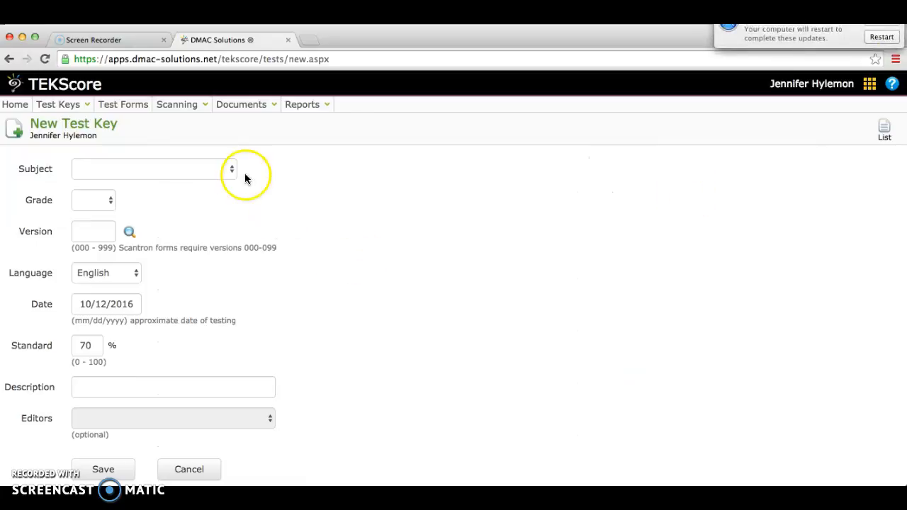
# Set the new test key's subject to Mathematics and its grade to 07
pyautogui.click(229, 171)
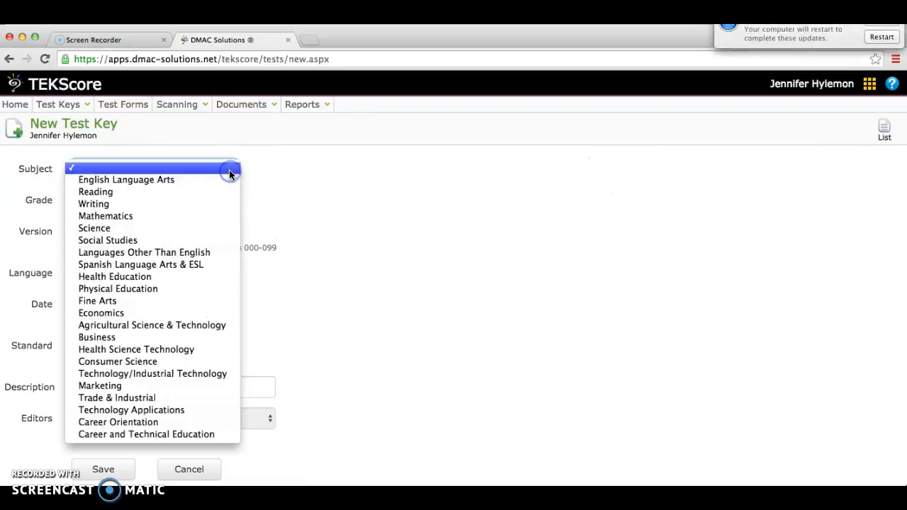
pyautogui.click(174, 216)
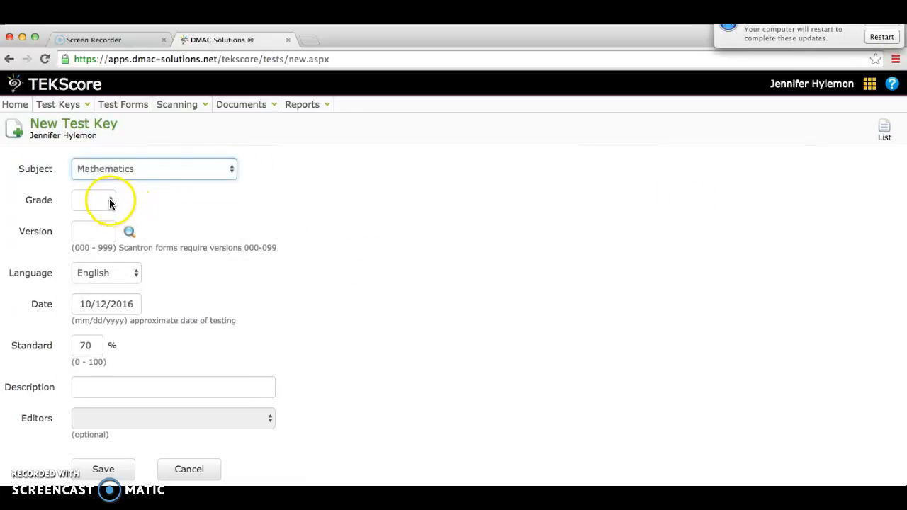
pyautogui.click(110, 203)
pyautogui.click(90, 298)
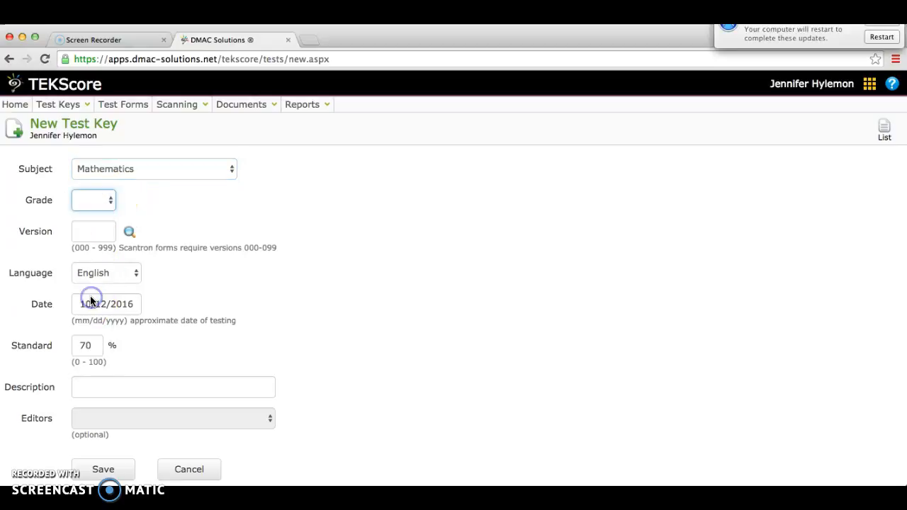
# Look up the test versions already assigned and set the new key's version to 997
pyautogui.click(130, 233)
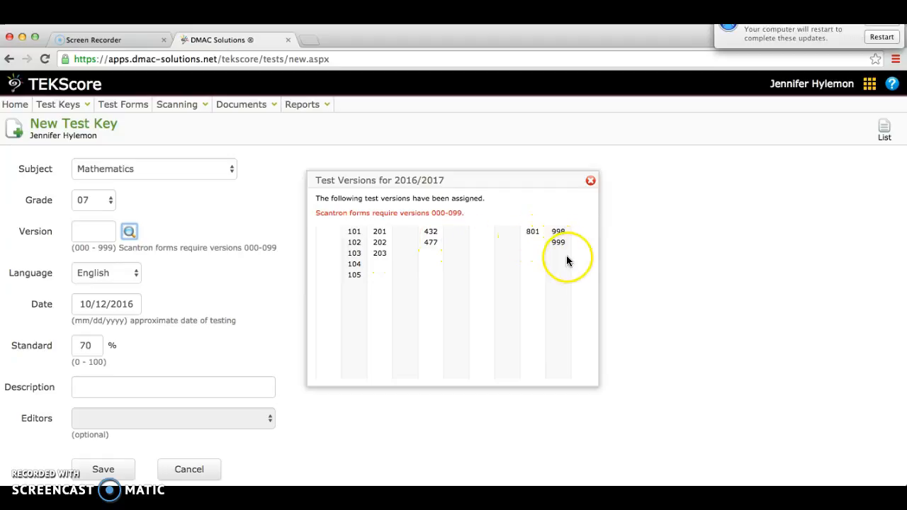
pyautogui.click(591, 181)
pyautogui.click(104, 232)
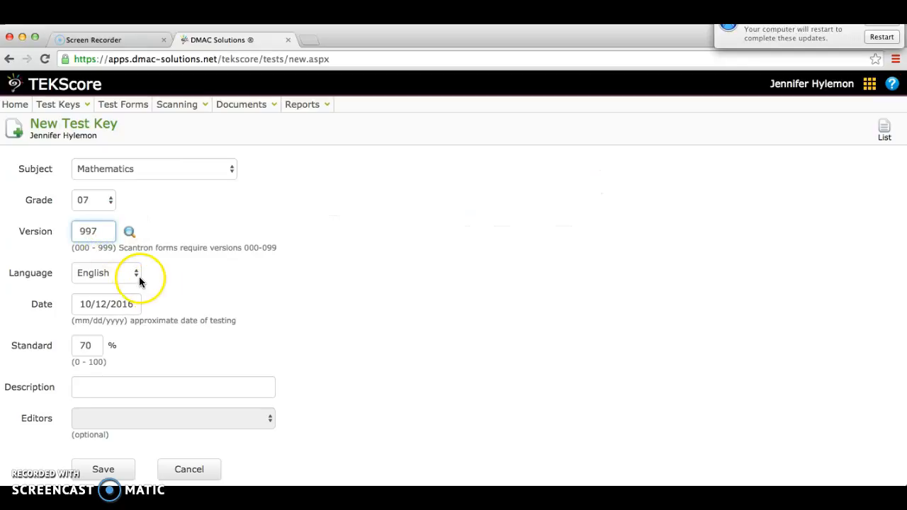
# Set the testing date to 10/25/2016, enter the description "Sample Test CTMS" and save the new key
pyautogui.click(132, 305)
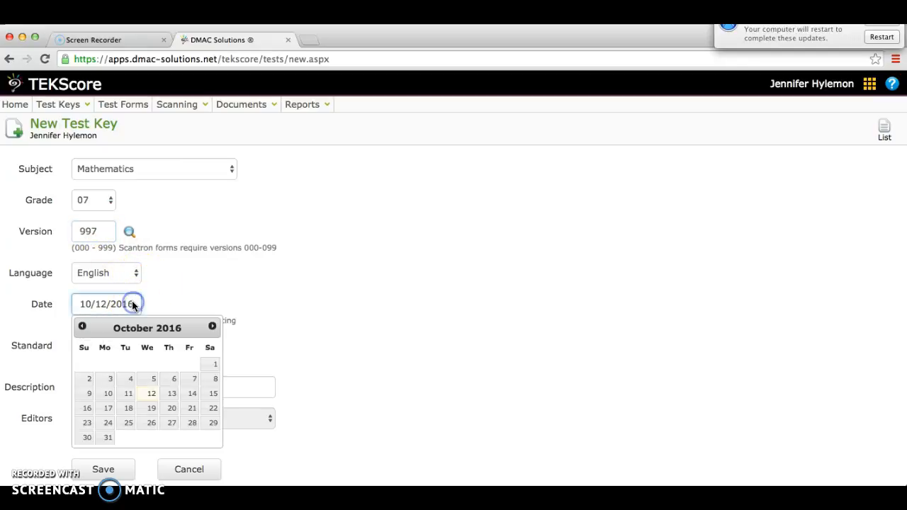
pyautogui.click(132, 429)
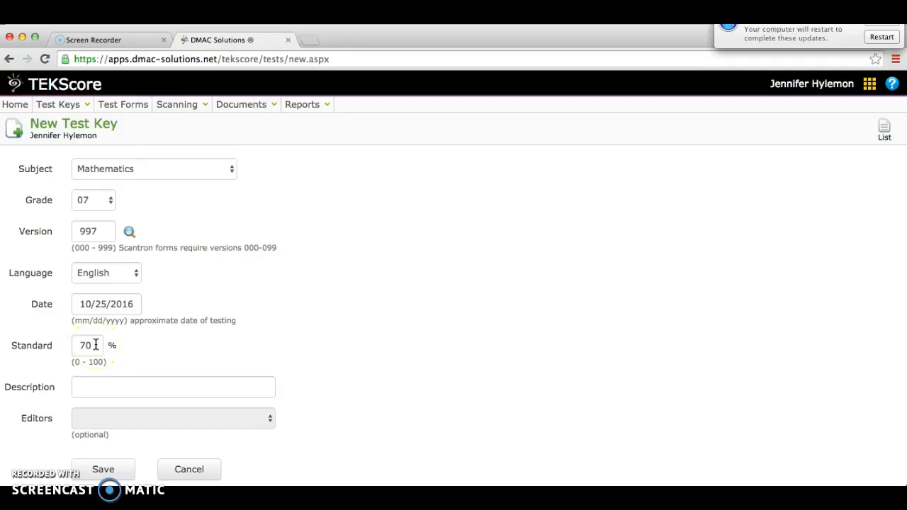
pyautogui.moveTo(96, 345); pyautogui.dragTo(74, 346)
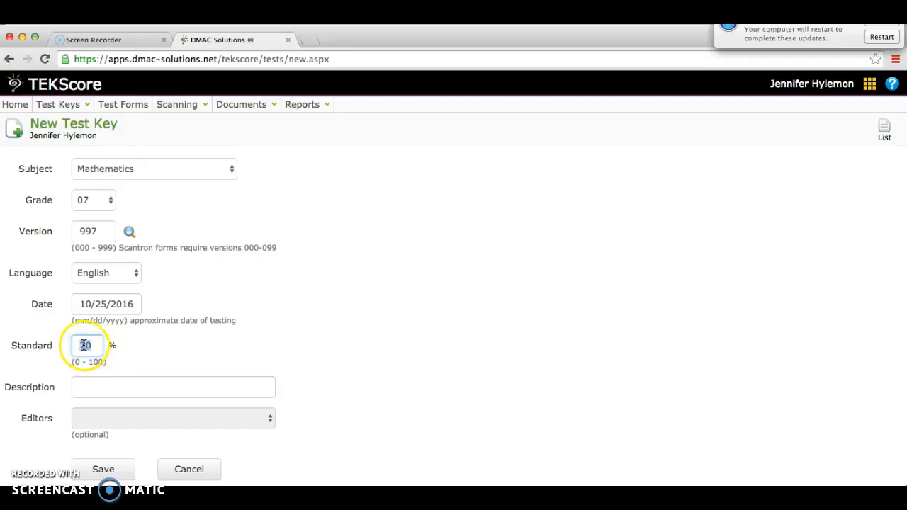
pyautogui.click(106, 386)
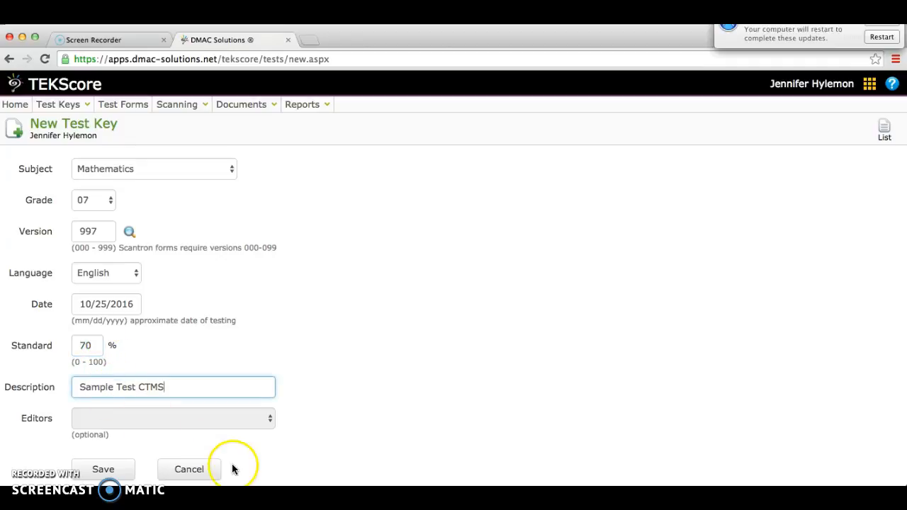
pyautogui.click(113, 471)
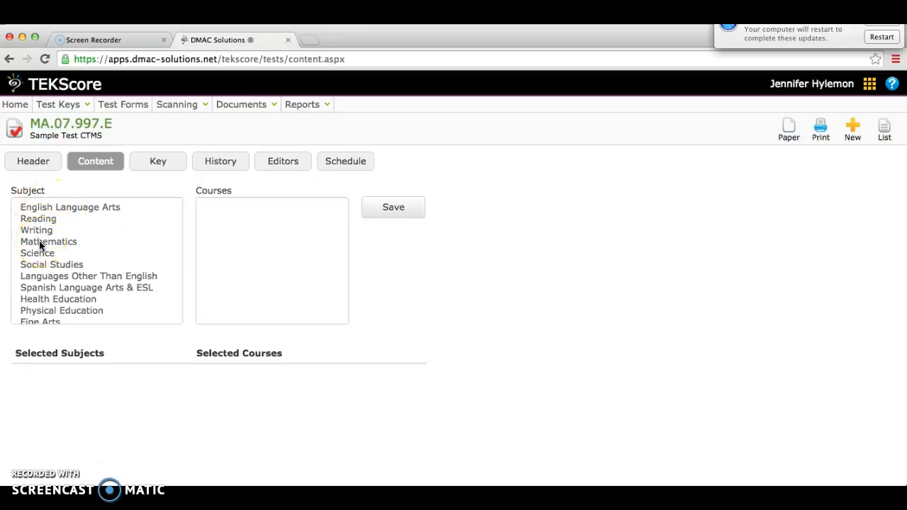
# Assign the Mathematics course Math-Gr7 as the test key's content and save it
pyautogui.click(33, 161)
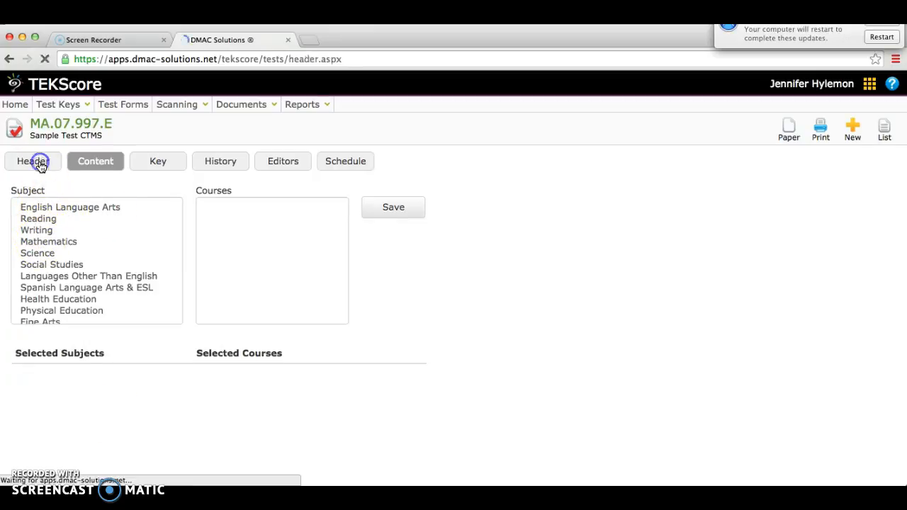
pyautogui.click(95, 163)
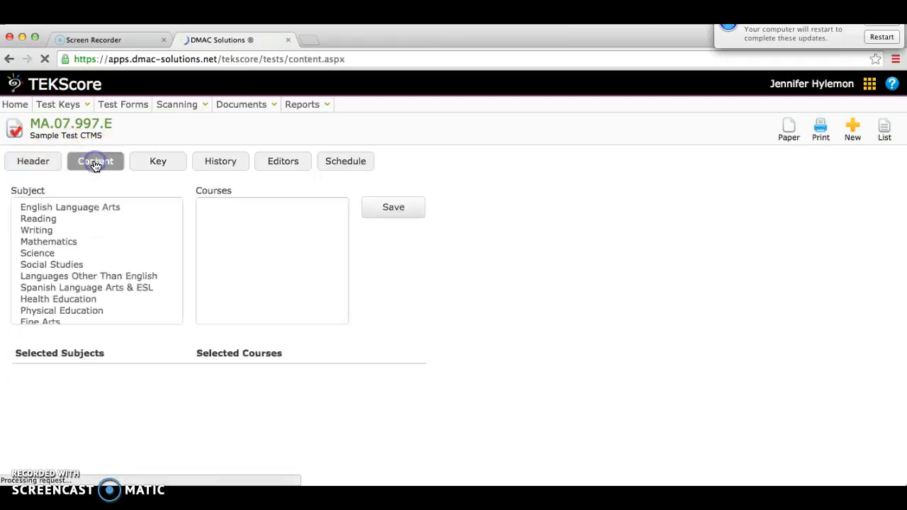
pyautogui.click(38, 244)
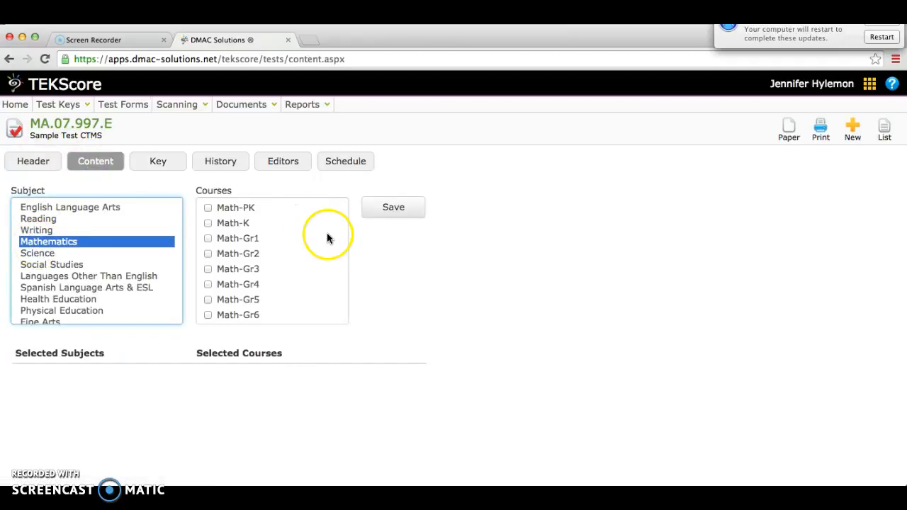
pyautogui.scroll(-3, 326, 238)
pyautogui.click(208, 253)
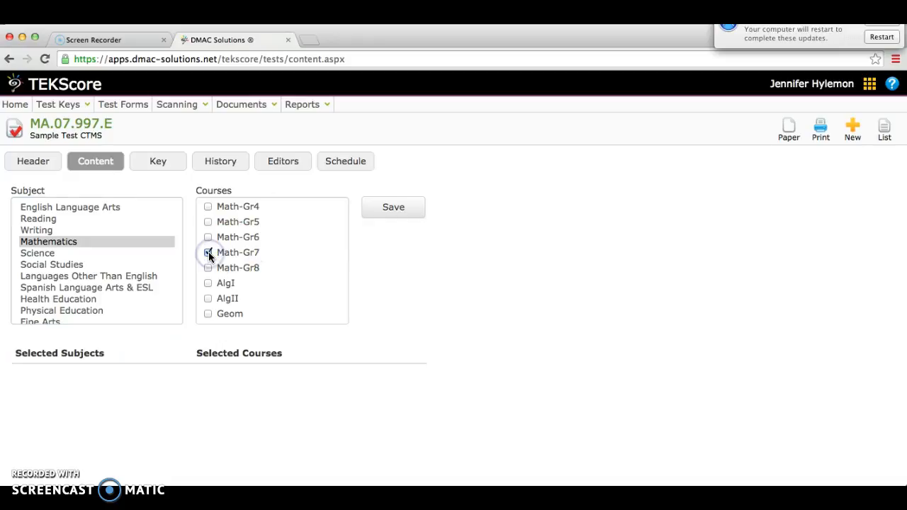
pyautogui.click(401, 211)
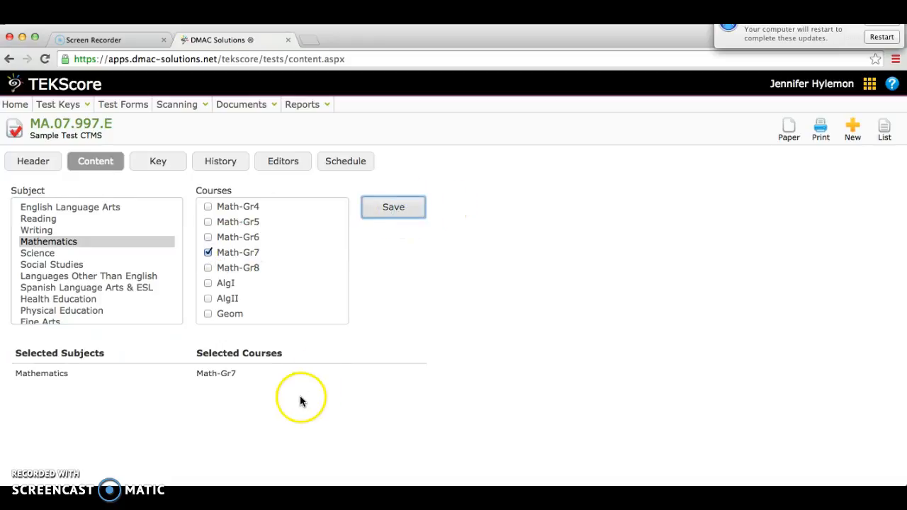
# Enter the answer key responses A, B, C, D, 23 and -14 for items 1 to 6
pyautogui.click(157, 162)
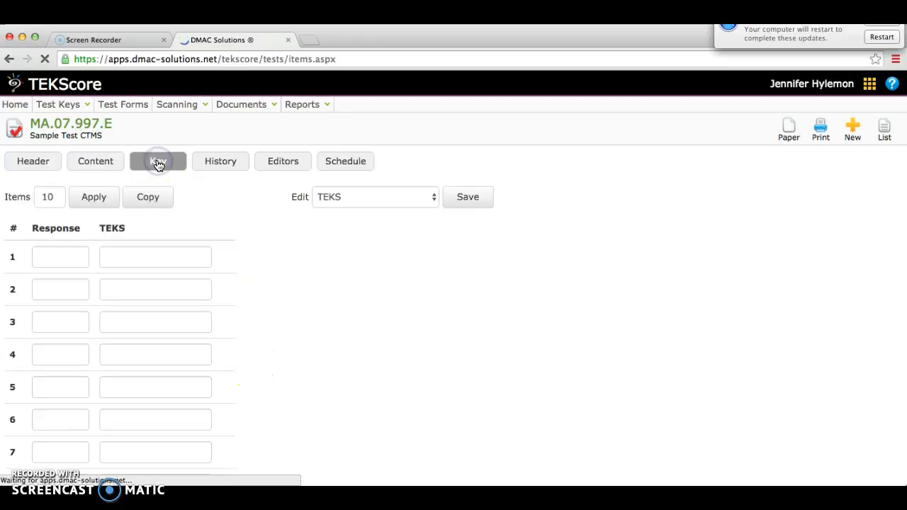
pyautogui.scroll(-3, 255, 285)
pyautogui.scroll(3, 255, 285)
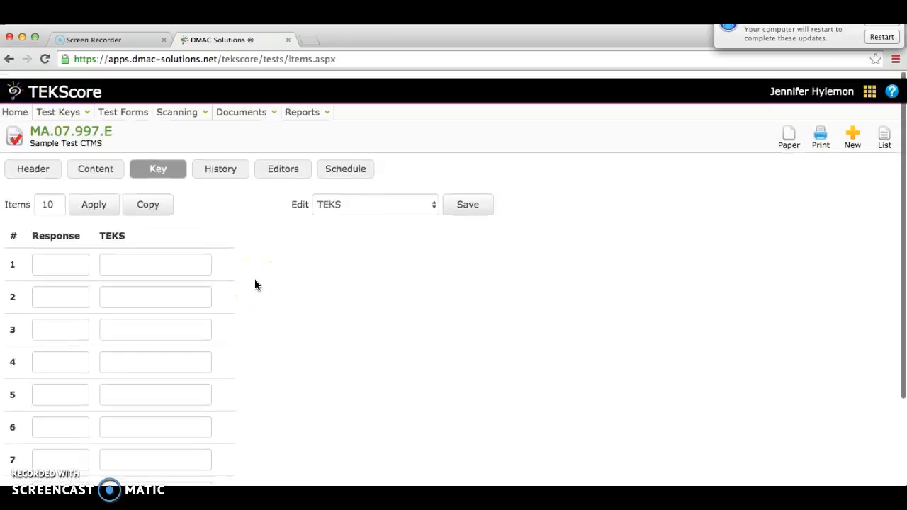
pyautogui.click(69, 260)
pyautogui.click(70, 260)
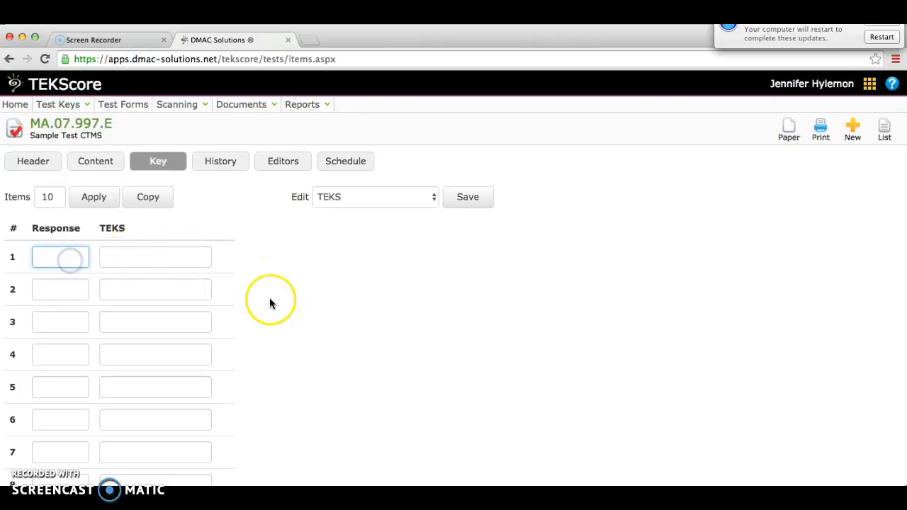
pyautogui.write('A')
pyautogui.press('Tab')
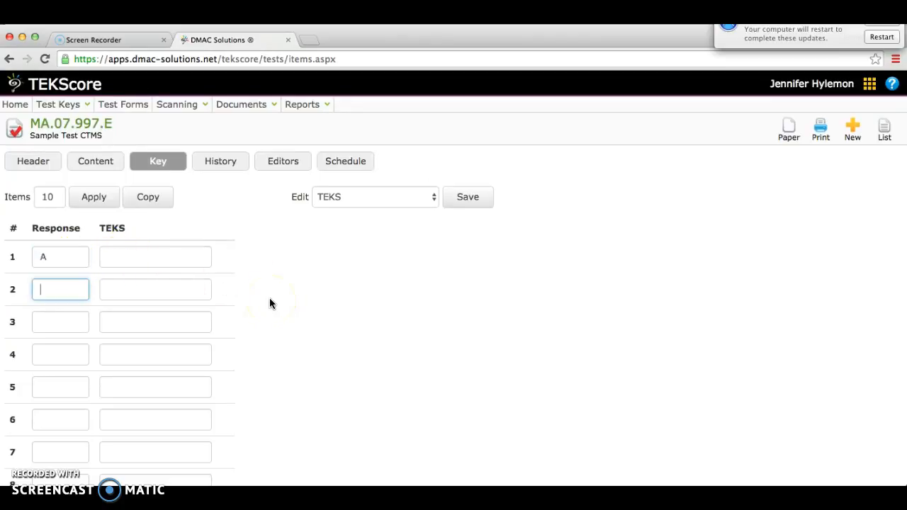
pyautogui.write('B')
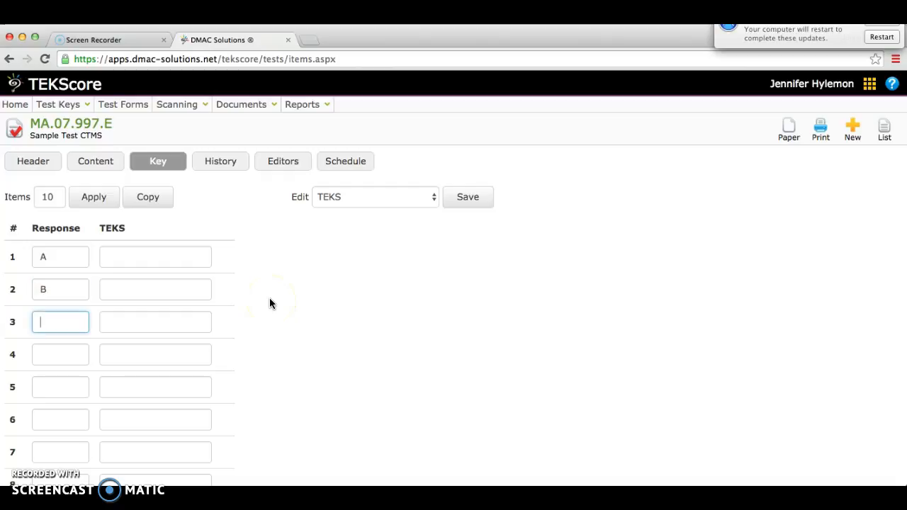
pyautogui.write('C')
pyautogui.press('Tab')
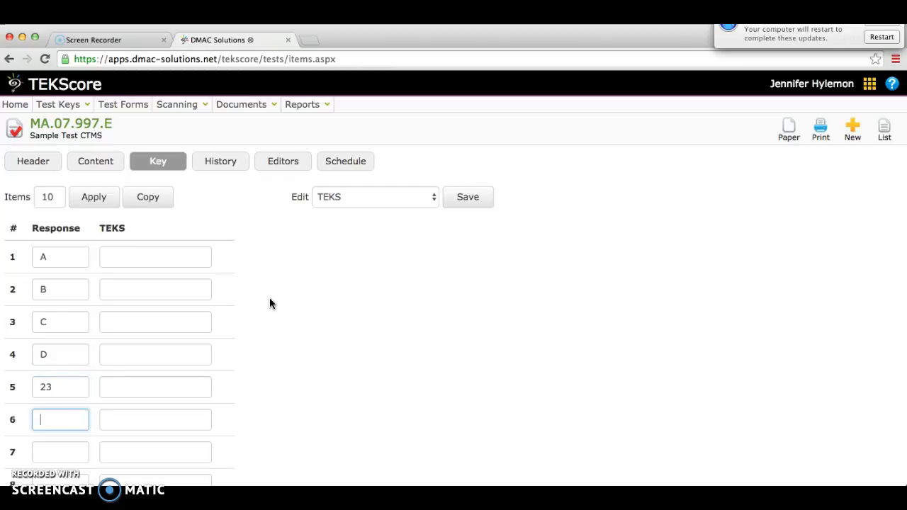
pyautogui.press('Tab')
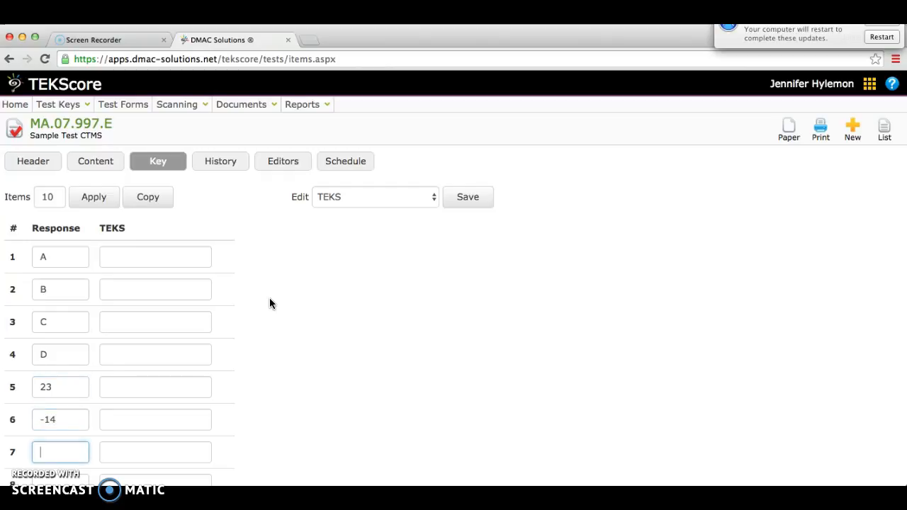
# Enter the responses D, C, B and A for items 7 to 10 of the answer key
pyautogui.write('D')
pyautogui.press('Tab')
pyautogui.write('C')
pyautogui.press('Tab')
pyautogui.write('B')
pyautogui.press('Tab')
pyautogui.write('A')
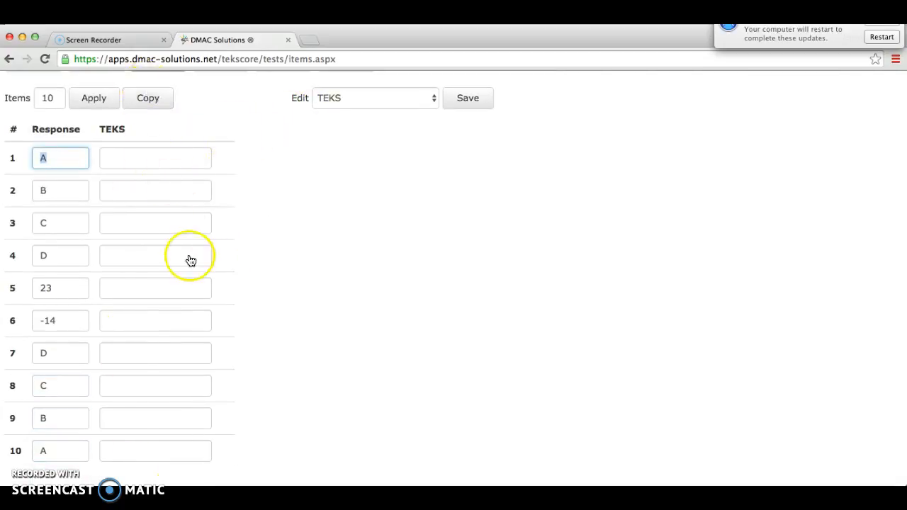
# Show the items' Reporting Categories, switch the editing view to Scoring and save the answer key
pyautogui.click(427, 96)
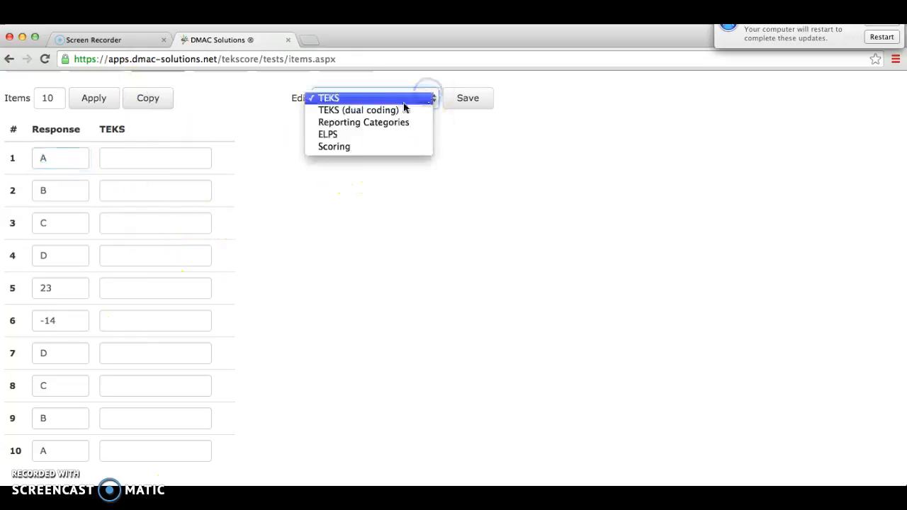
pyautogui.click(391, 122)
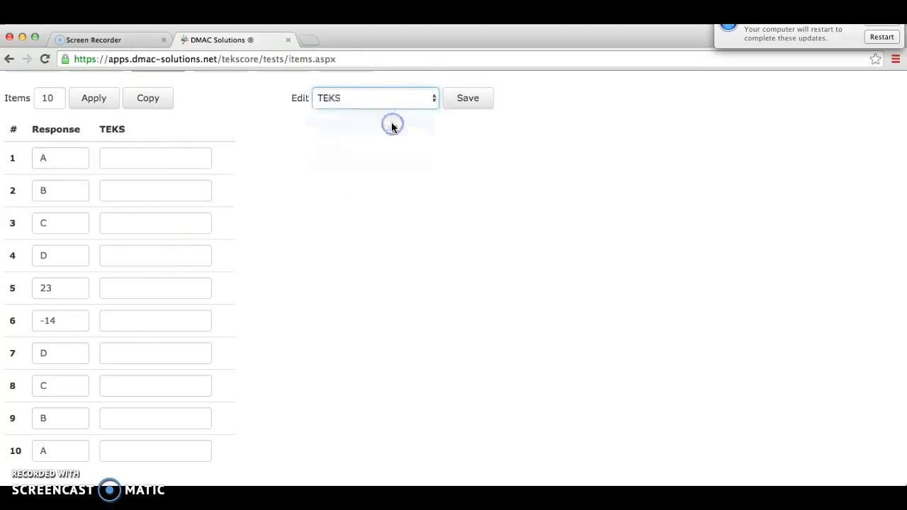
pyautogui.click(431, 103)
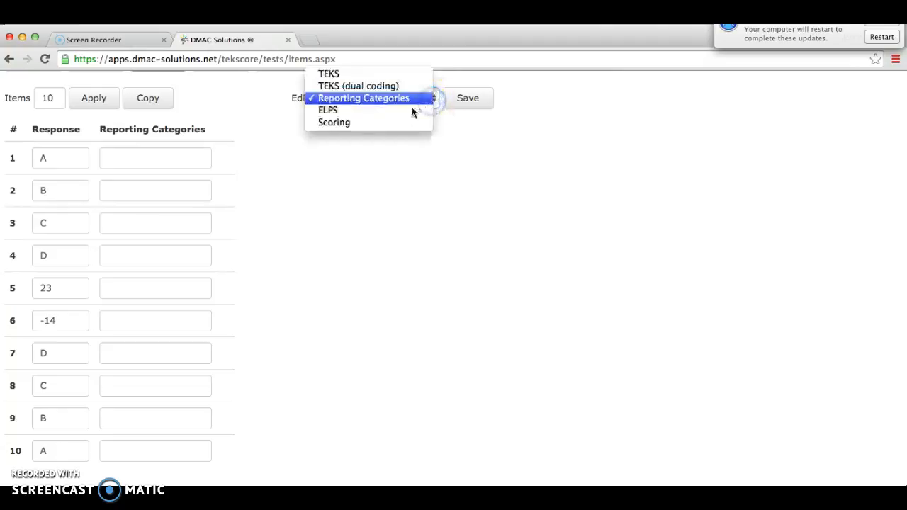
pyautogui.click(398, 124)
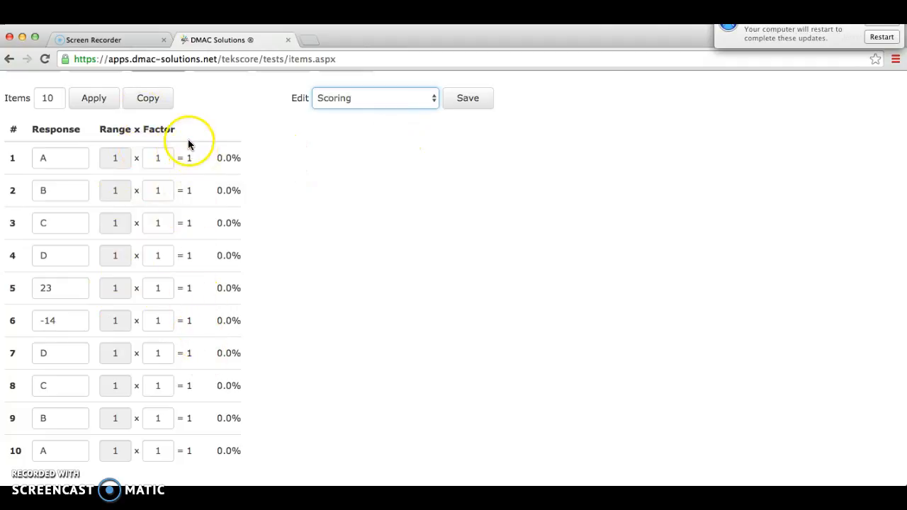
pyautogui.click(469, 99)
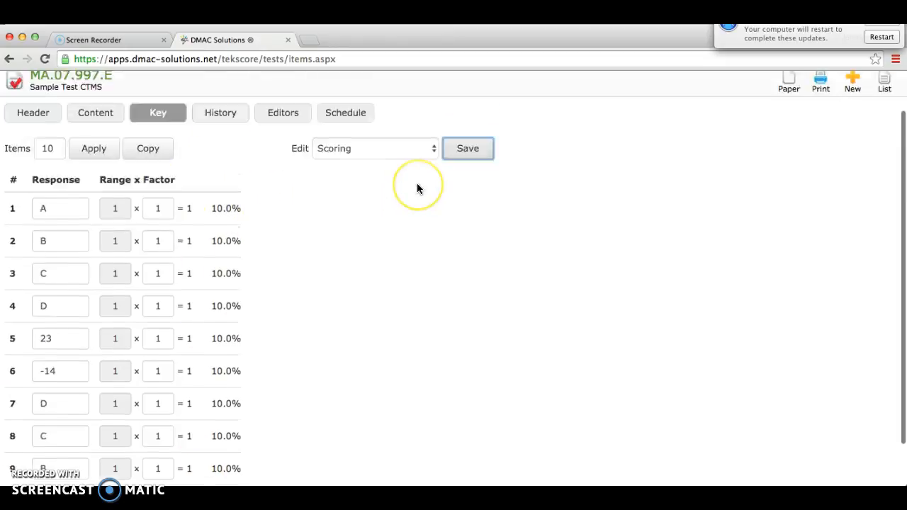
# View the change history of the Sample Test CTMS test key
pyautogui.scroll(3, 417, 184)
pyautogui.click(220, 164)
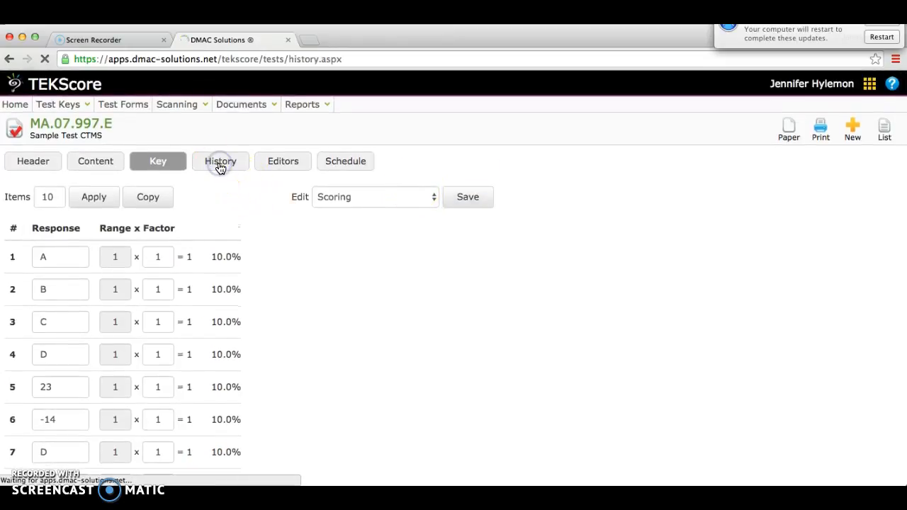
pyautogui.click(220, 194)
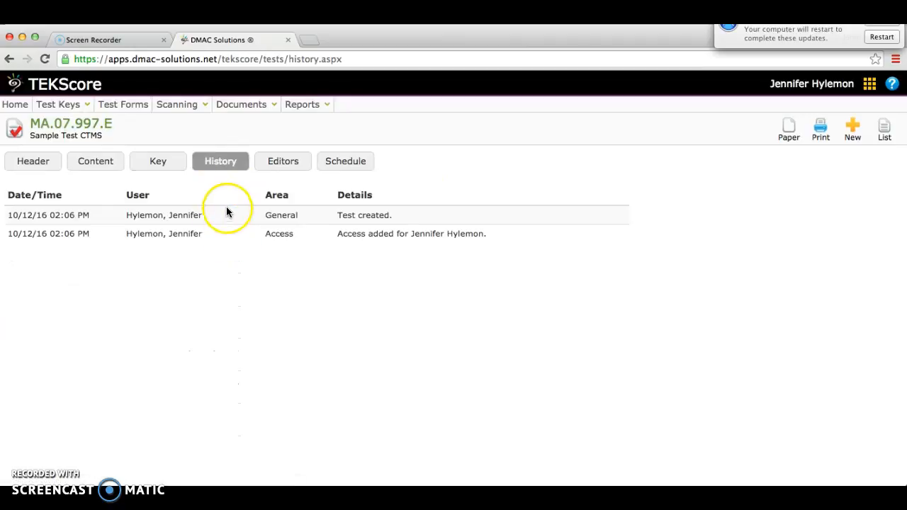
# Open the test key's editors and filter the available users to the Teacher role at the CROSS TIMBERS MIDDLE campus
pyautogui.click(285, 164)
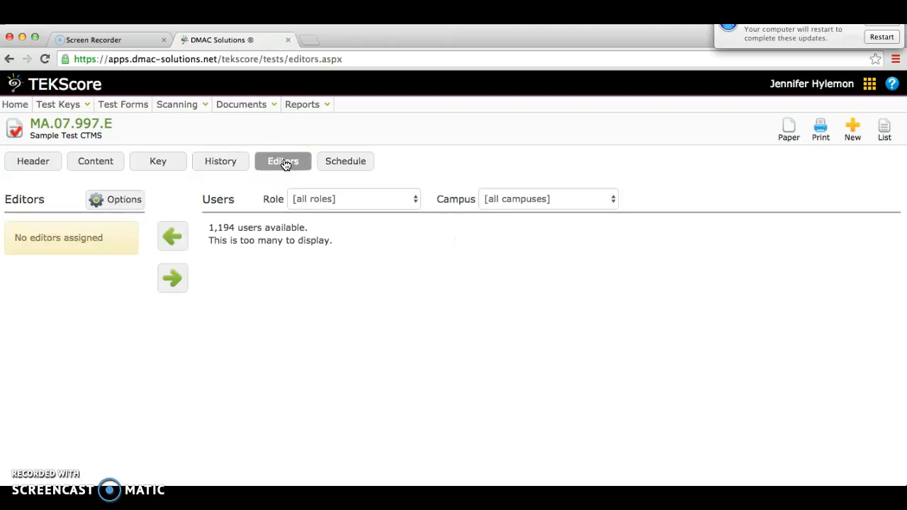
pyautogui.click(408, 200)
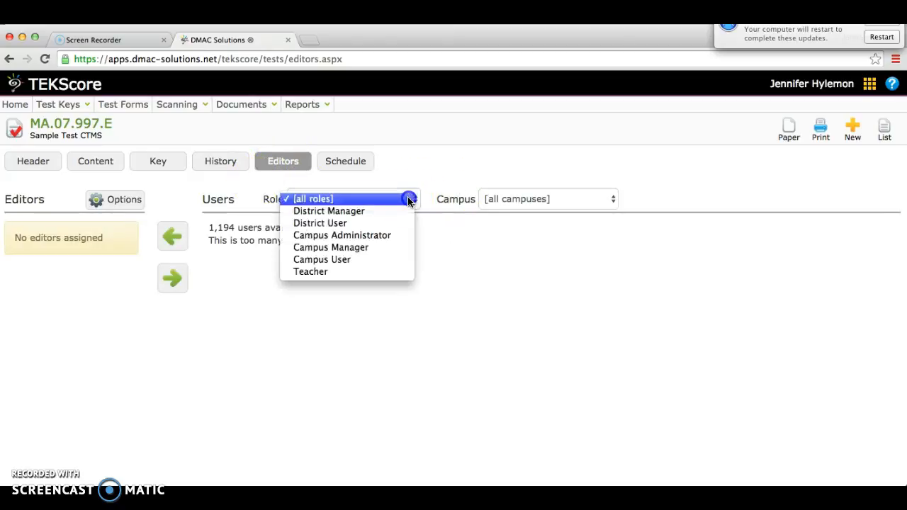
pyautogui.click(343, 272)
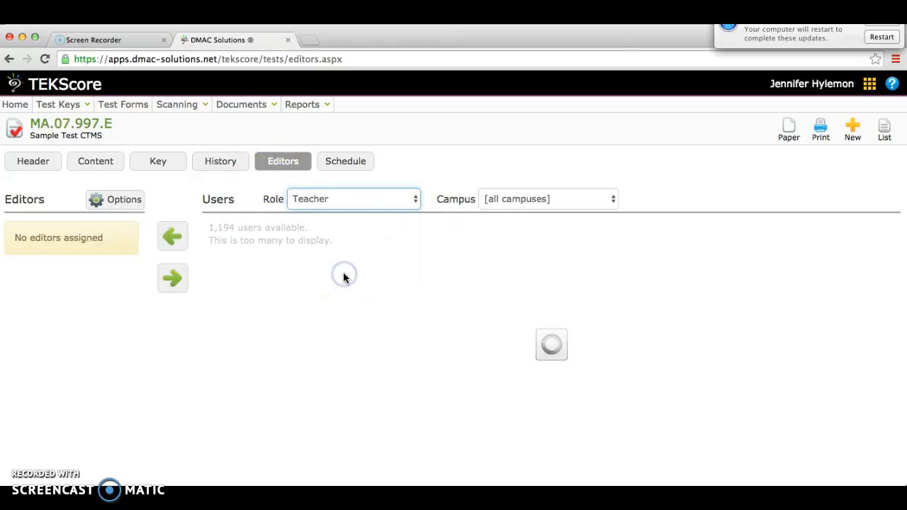
pyautogui.click(614, 200)
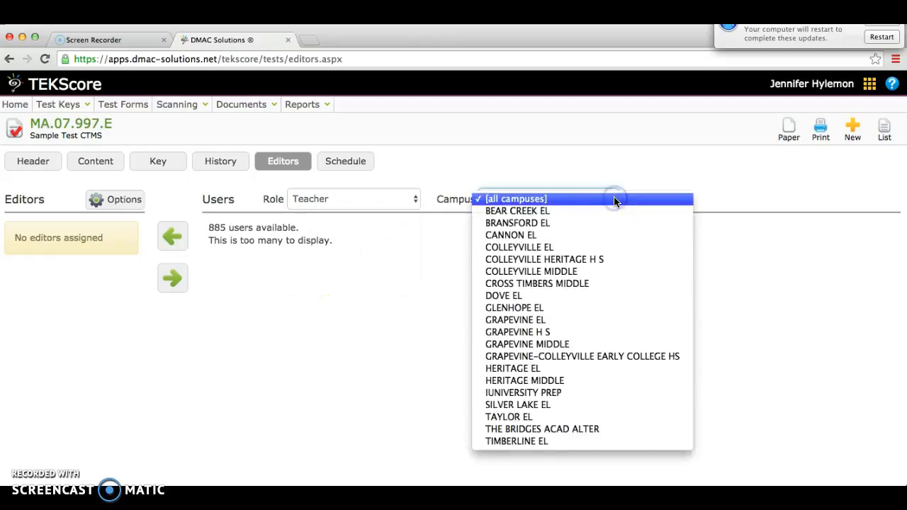
pyautogui.click(587, 283)
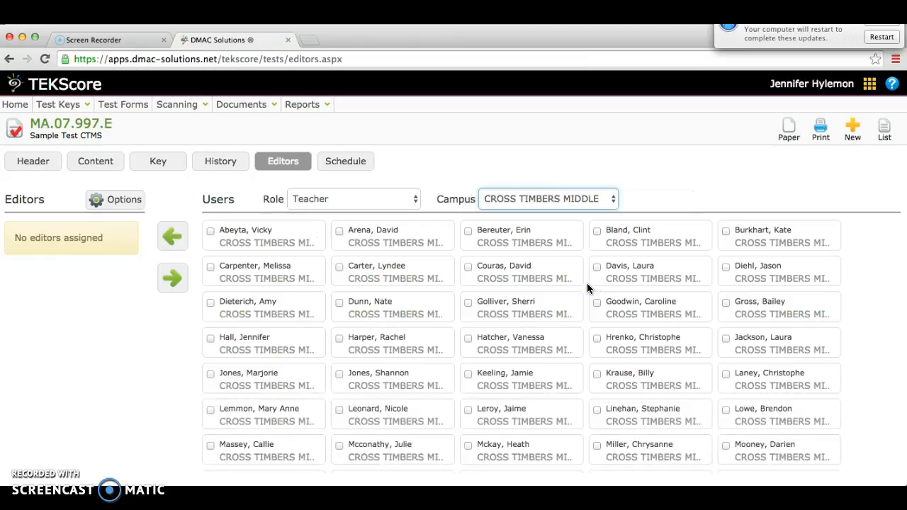
# Add two teachers from the filtered user list as editors of the test key
pyautogui.scroll(-5, 316, 331)
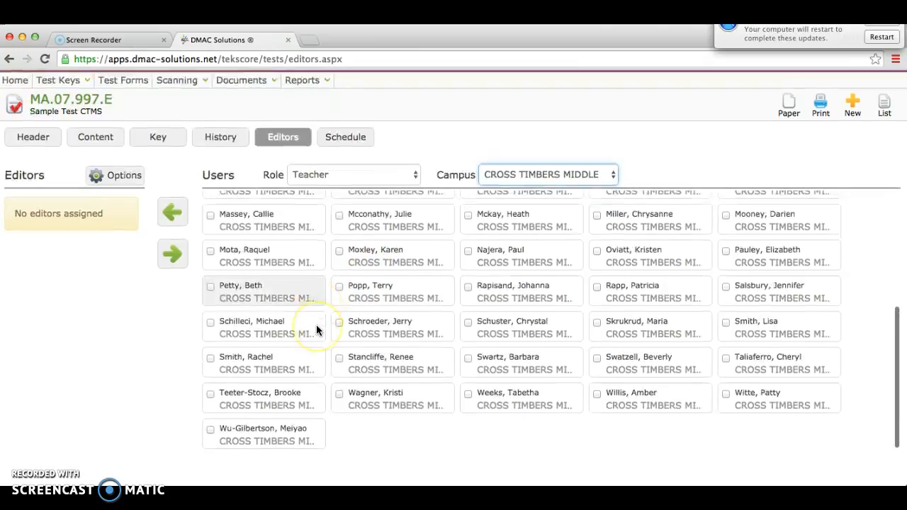
pyautogui.click(210, 312)
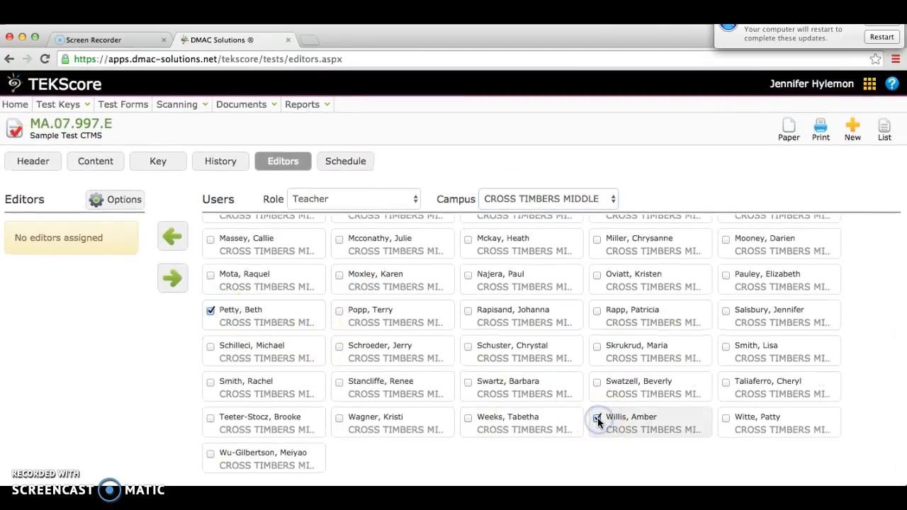
pyautogui.click(175, 238)
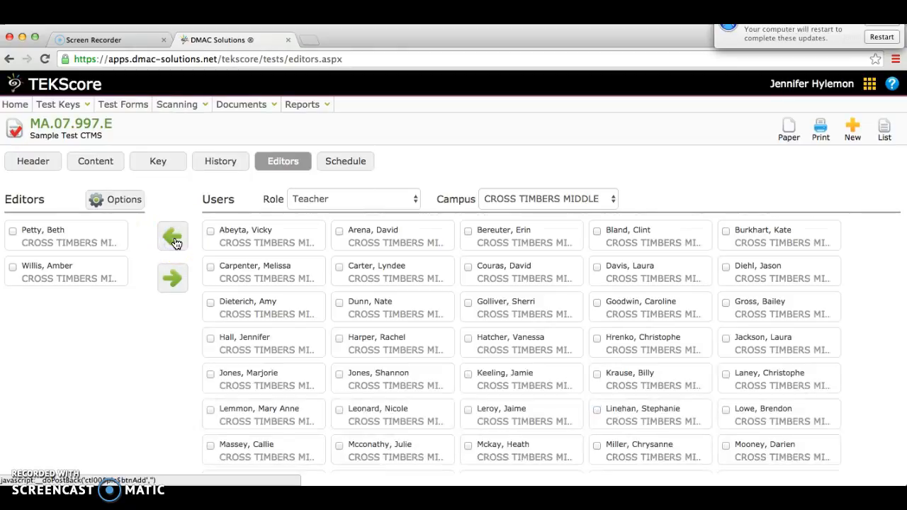
pyautogui.scroll(-1, 513, 172)
pyautogui.scroll(1, 446, 159)
# Schedule a test session on 10/25/2016 from 8:00 AM to 3:30 PM and highlight the test ID
pyautogui.click(346, 161)
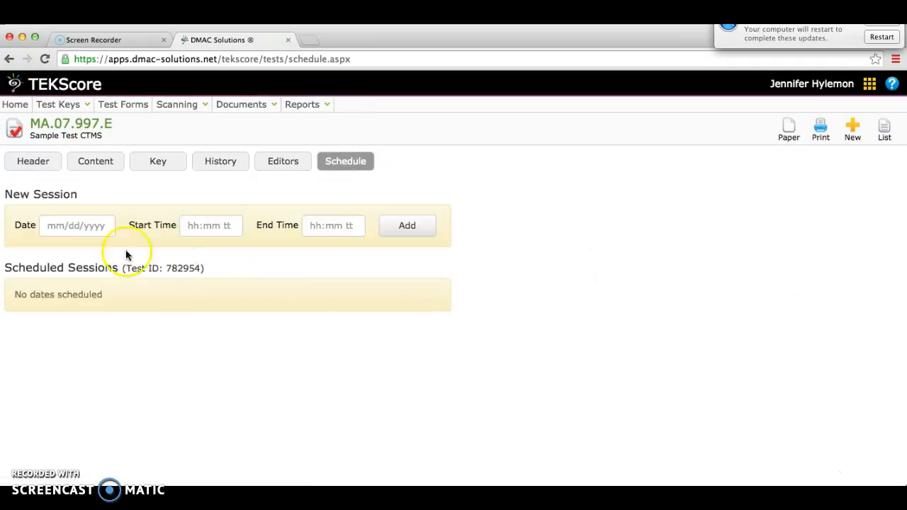
pyautogui.click(93, 228)
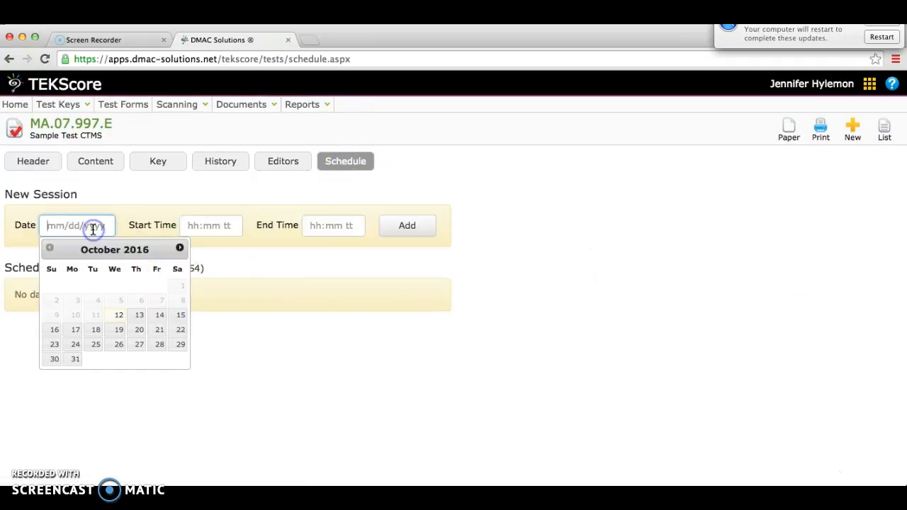
pyautogui.click(93, 347)
pyautogui.click(201, 226)
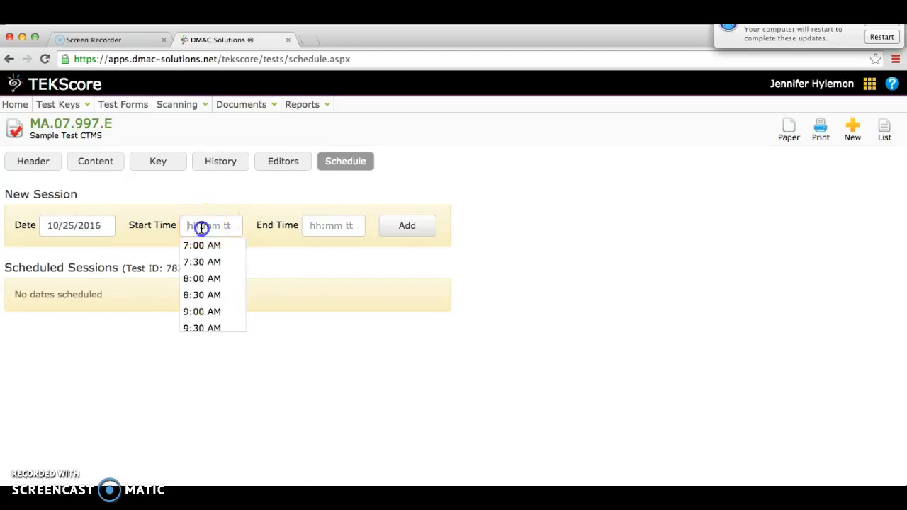
pyautogui.click(203, 279)
pyautogui.click(334, 226)
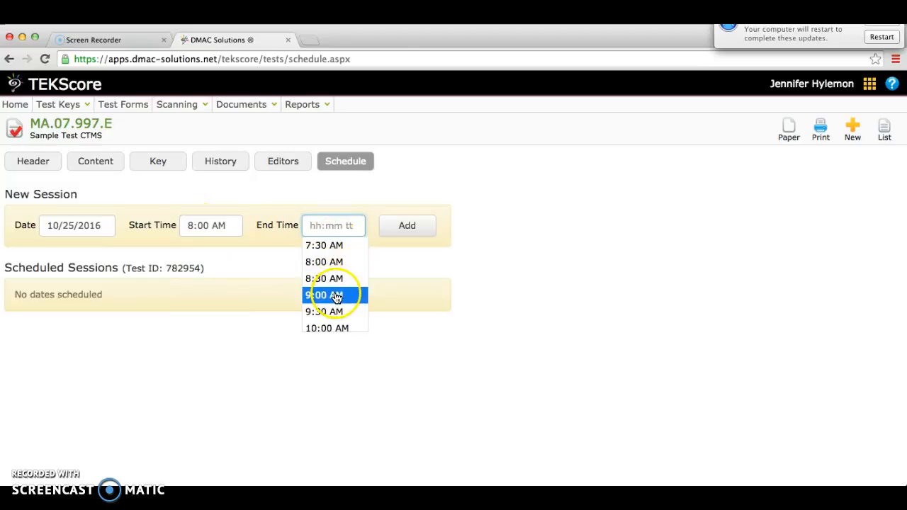
pyautogui.scroll(-6, 338, 287)
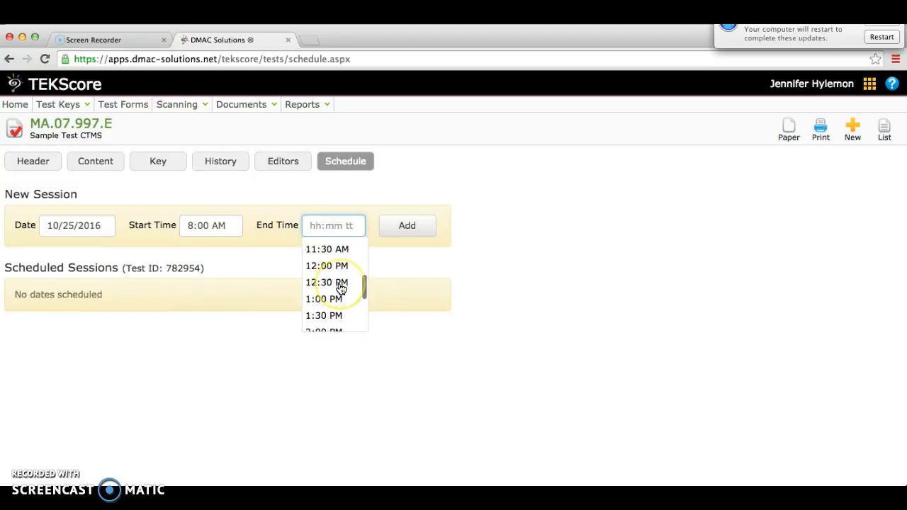
pyautogui.click(338, 270)
pyautogui.click(410, 228)
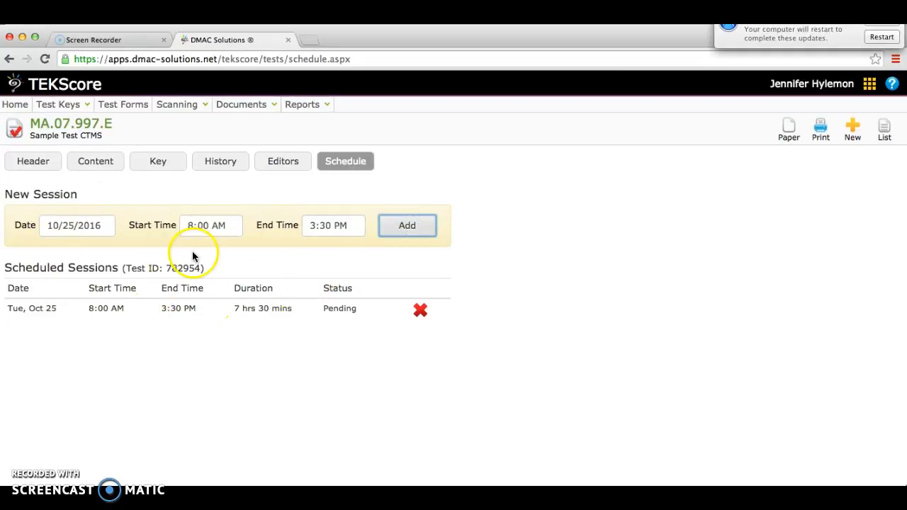
pyautogui.moveTo(200, 268); pyautogui.dragTo(166, 268)
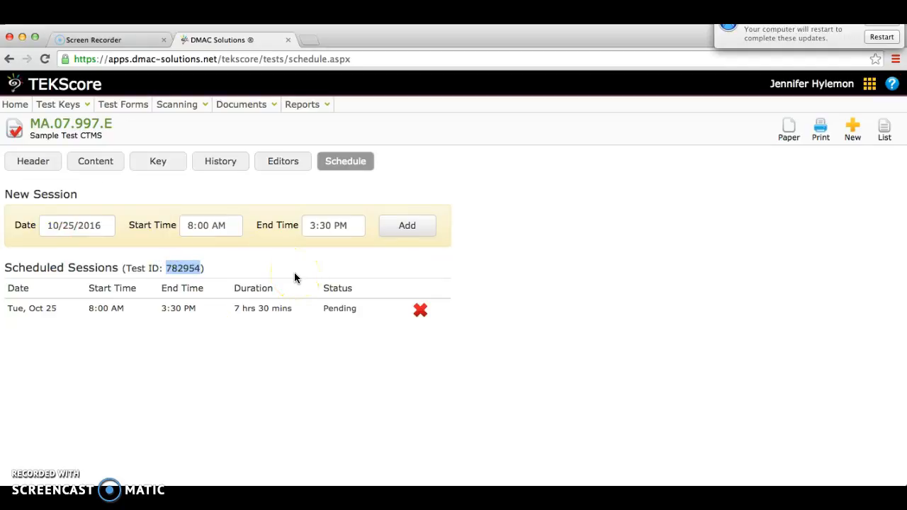
pyautogui.click(211, 269)
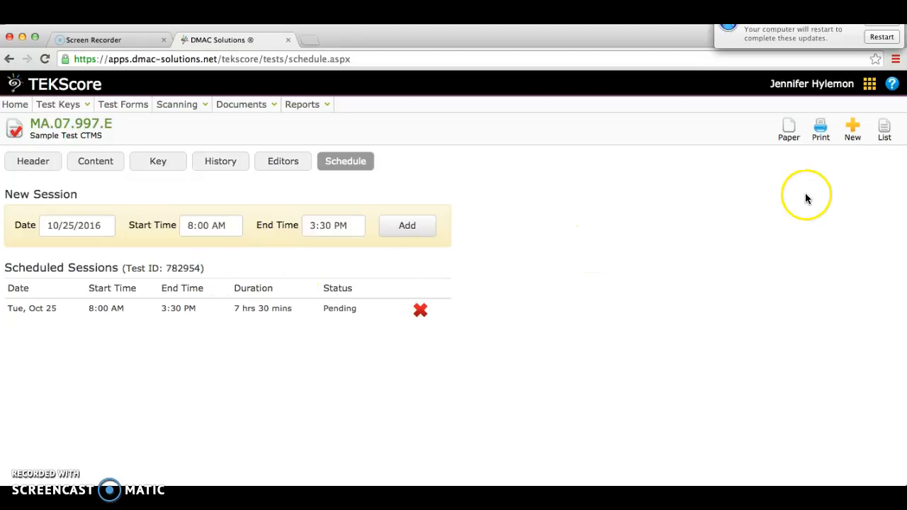
# Open the test key's plain paper form, set its font size to 11 point and review the sample
pyautogui.click(789, 131)
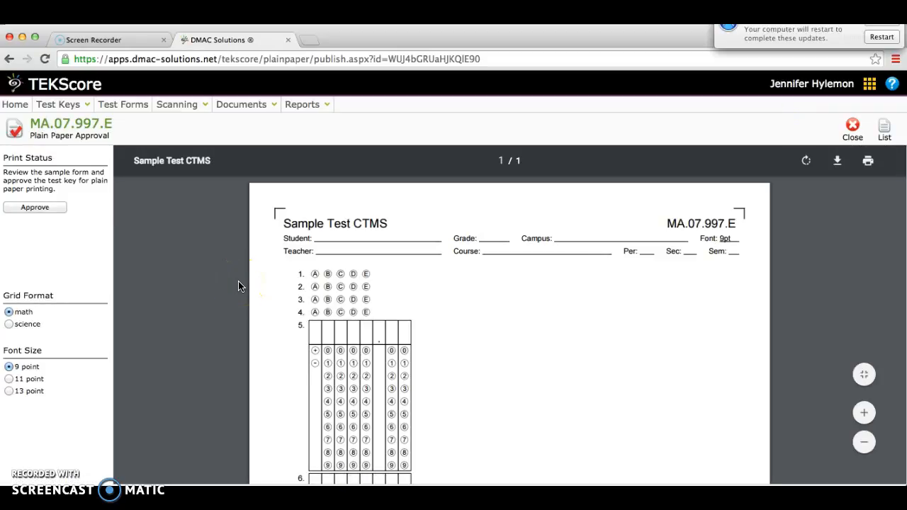
pyautogui.scroll(-3, 238, 286)
pyautogui.click(9, 382)
pyautogui.scroll(-10, 507, 341)
pyautogui.scroll(10, 507, 344)
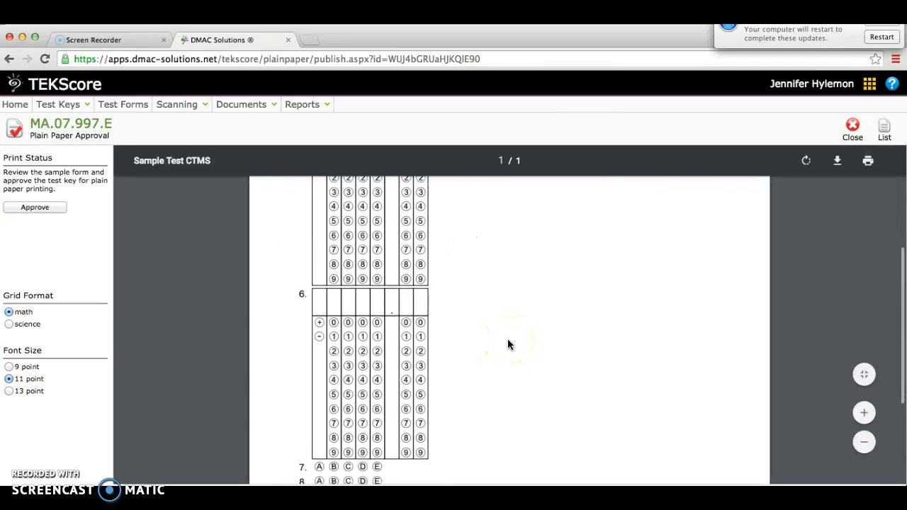
# Highlight the test key code MA.07.997.E in the header of the sample form
pyautogui.click(810, 181)
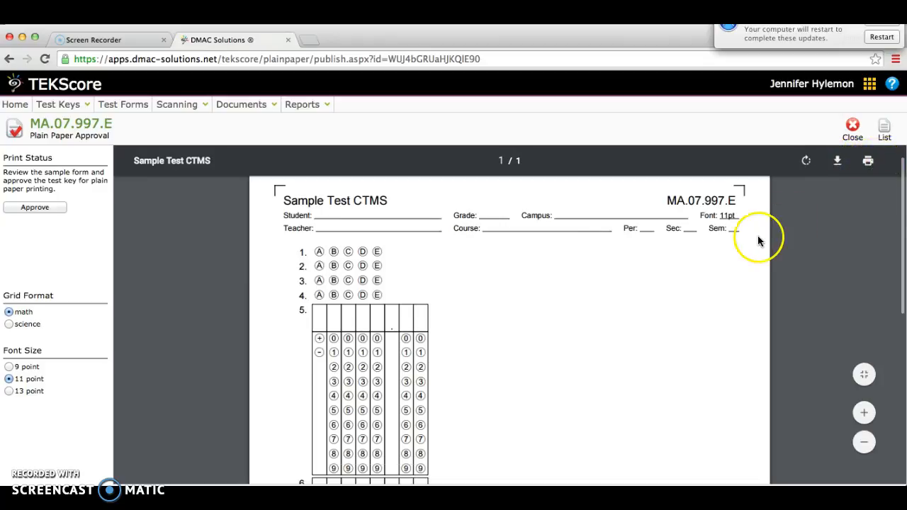
pyautogui.scroll(1, 758, 237)
pyautogui.moveTo(668, 223); pyautogui.dragTo(734, 219)
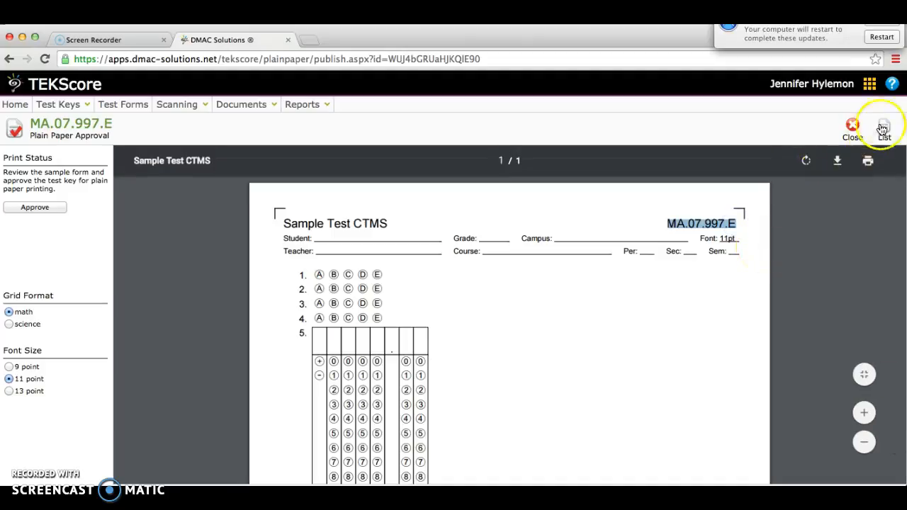
# Close the plain paper form and return to the test key list to check the Sample Test CTMS approval options
pyautogui.click(855, 126)
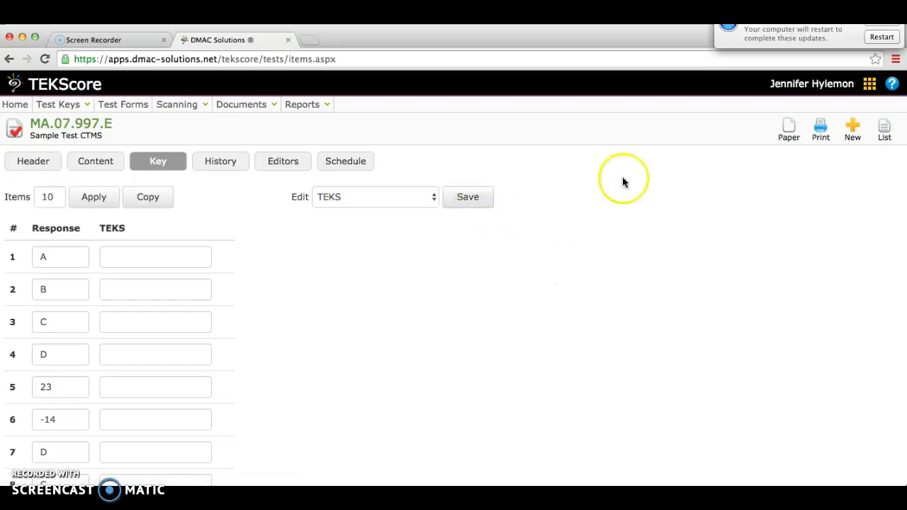
pyautogui.click(885, 130)
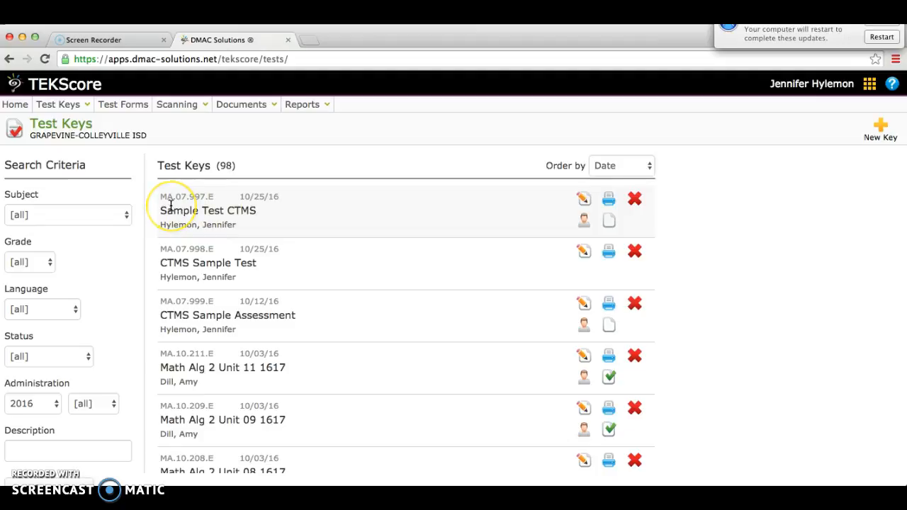
pyautogui.click(605, 225)
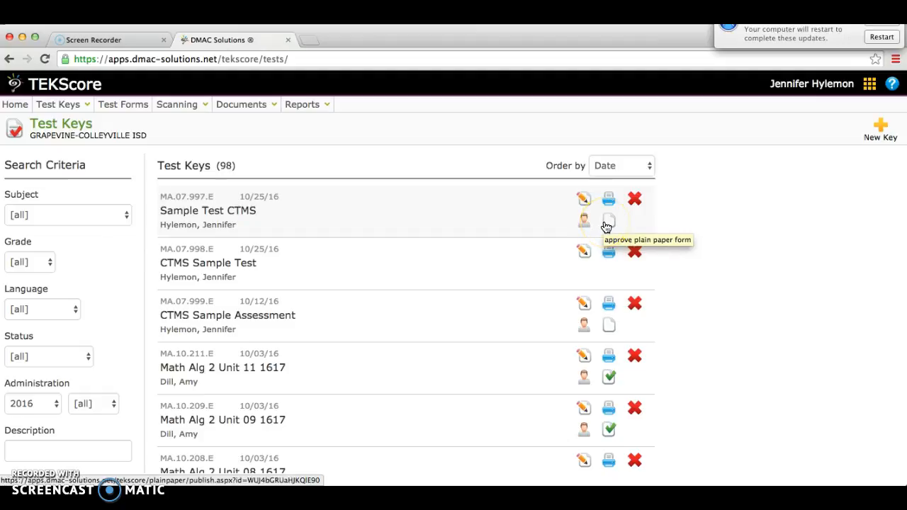